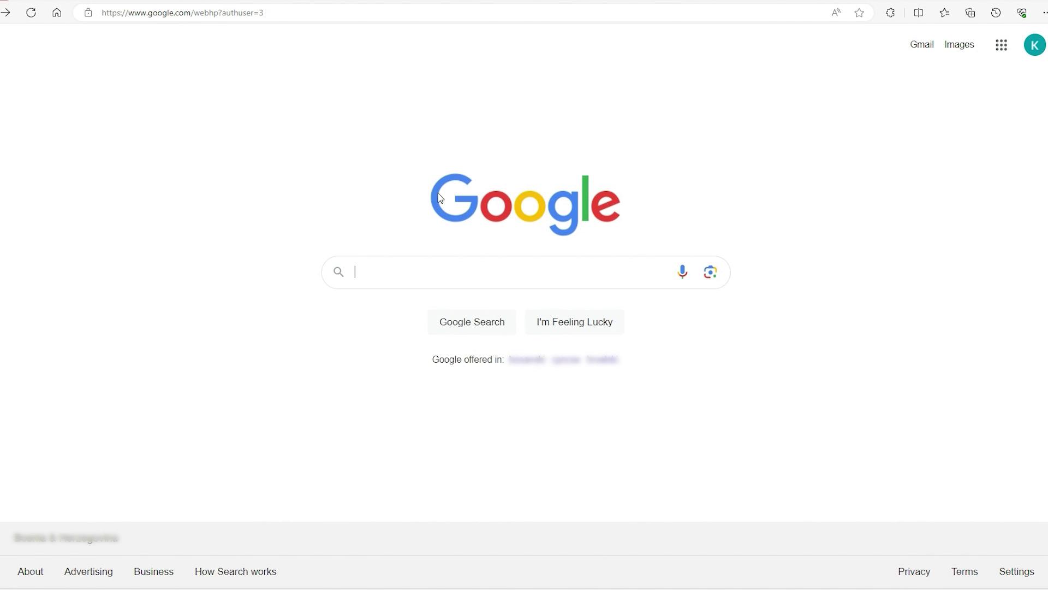
From the profile avatar, open Manage your Google Account and reach the Data & privacy History settings.
left_click(1035, 46)
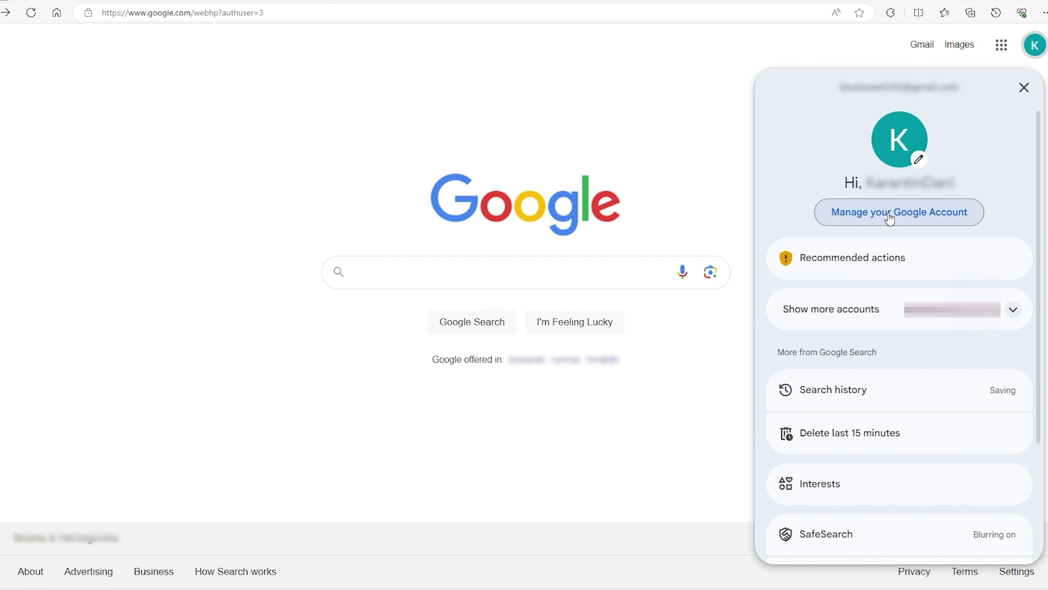
left_click(886, 216)
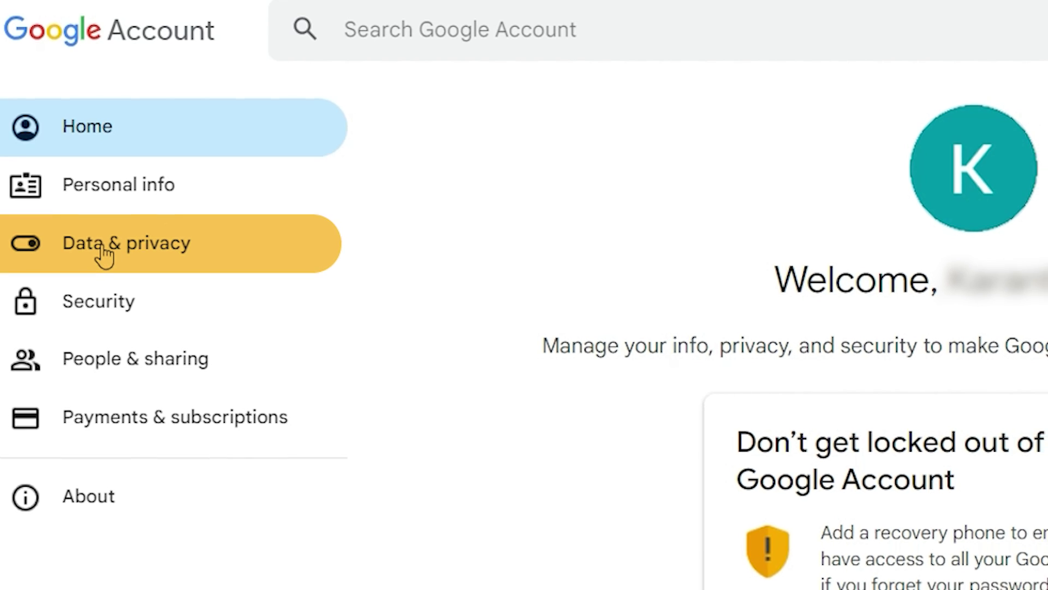
left_click(129, 263)
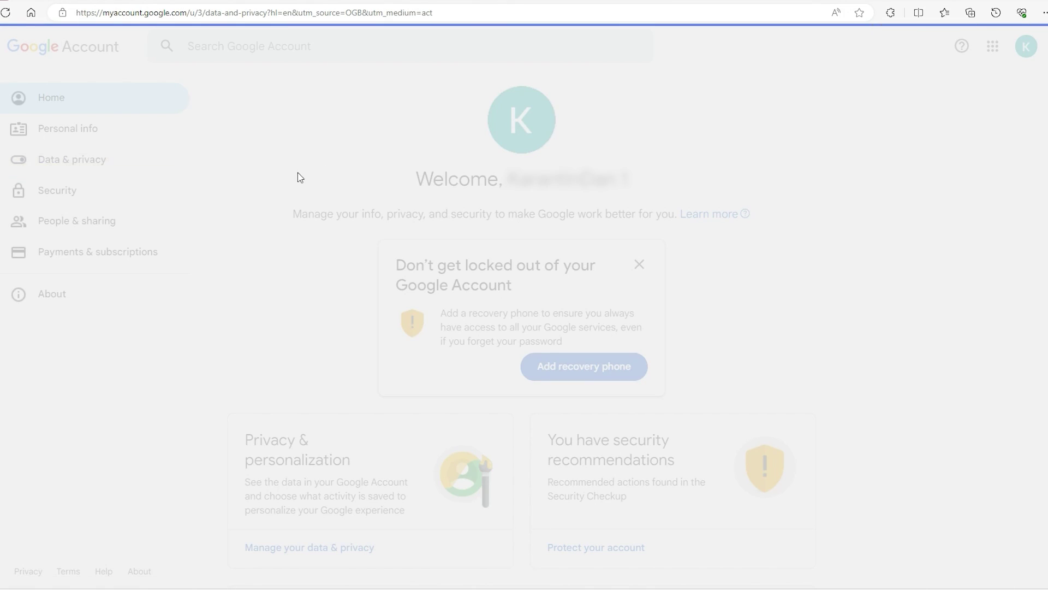
scroll(295, 180, "down", 8)
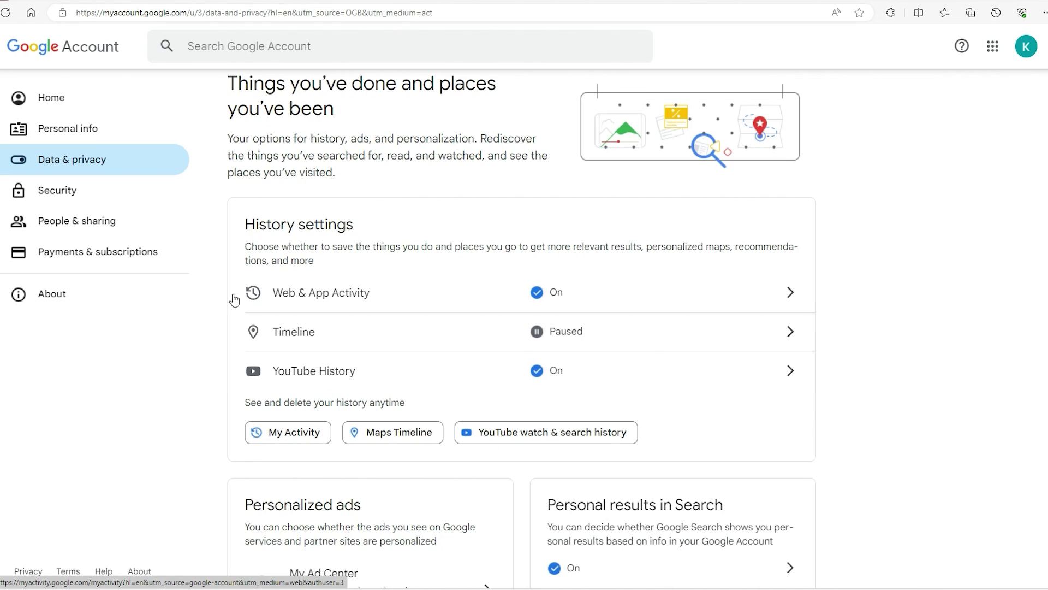
Open My Activity, then delete all of March 4's activity and the first February 27 Search visit.
left_click(288, 437)
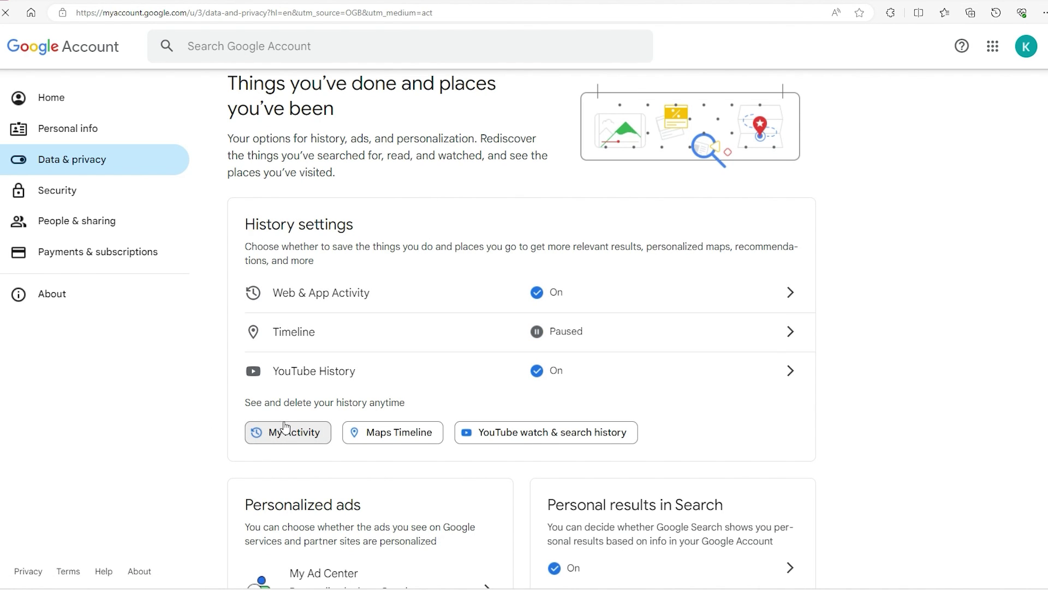
scroll(278, 415, "down", 3)
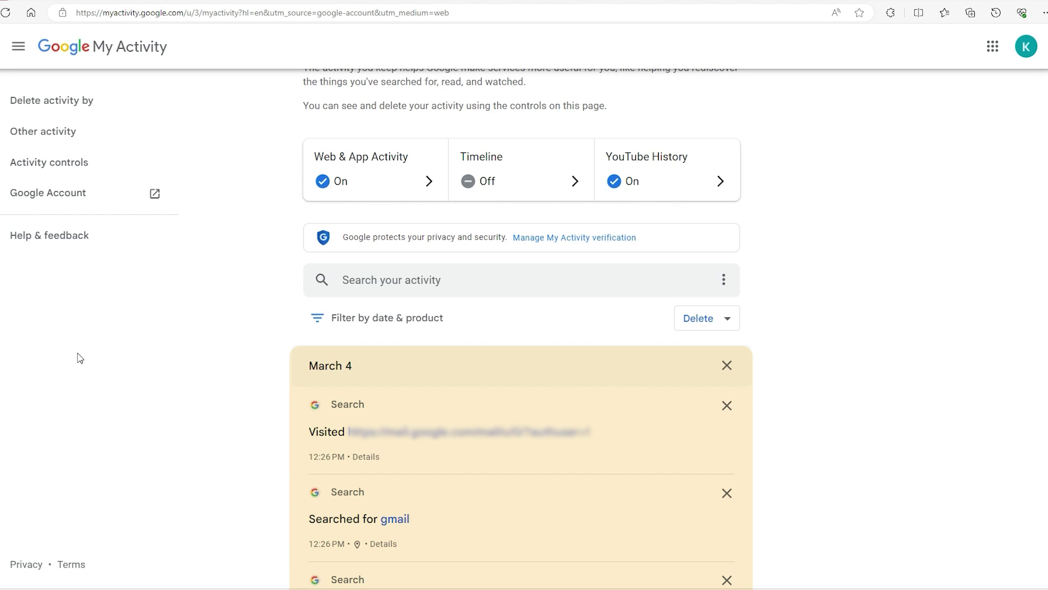
scroll(650, 379, "down", 2)
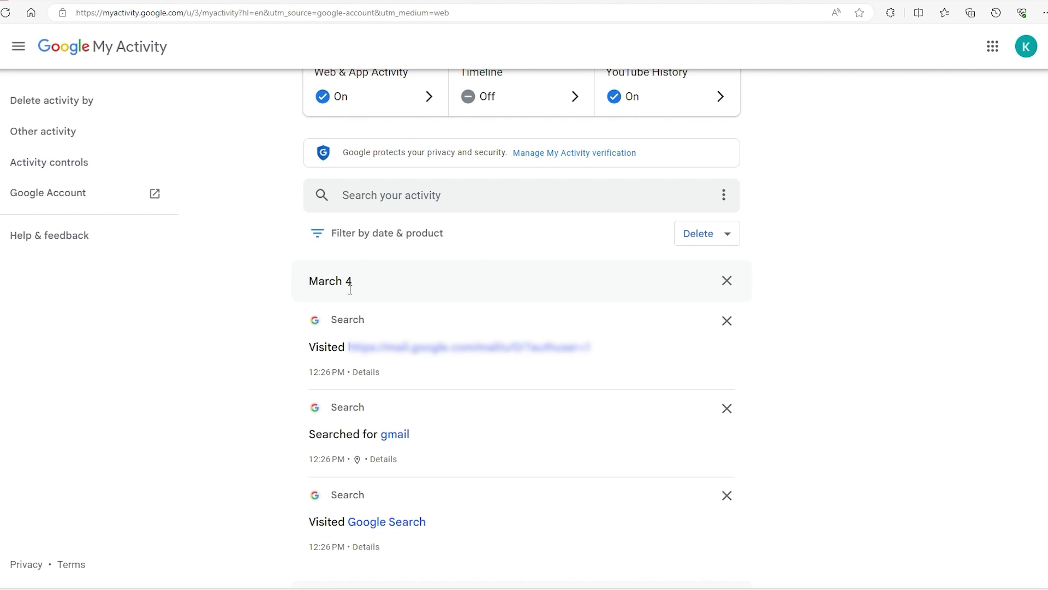
left_click(726, 281)
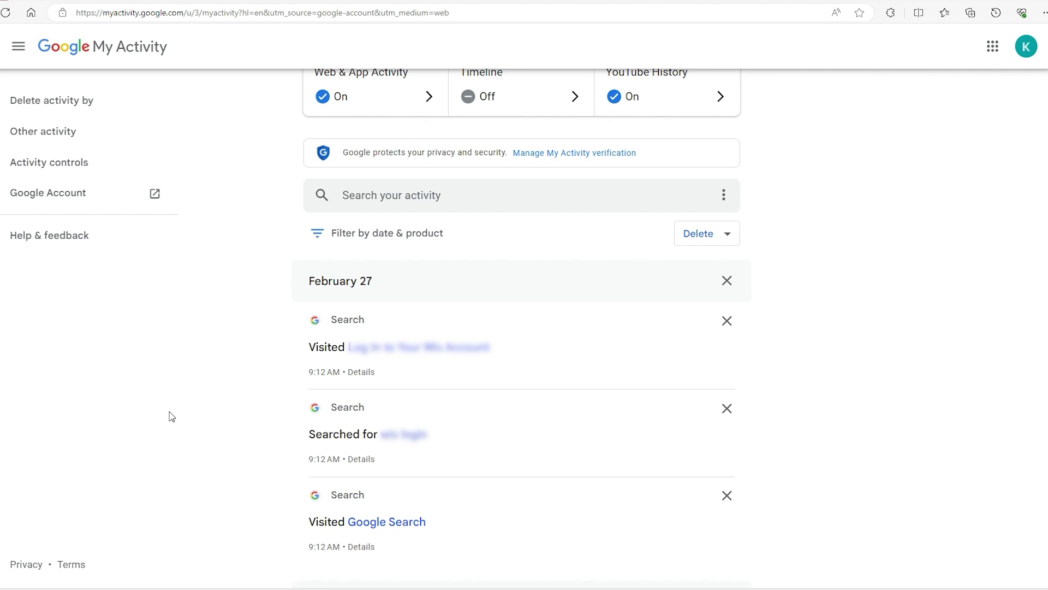
left_click(728, 321)
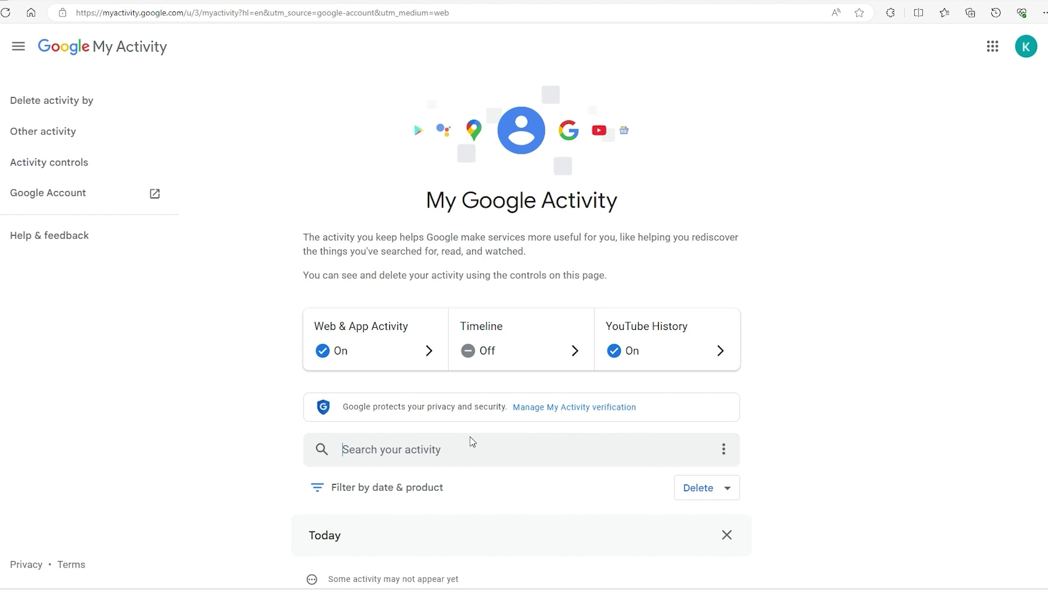
Search activity for 'canucks', delete the Vancouver Canucks - Wikipedia visit, then clear the search.
type("canucks")
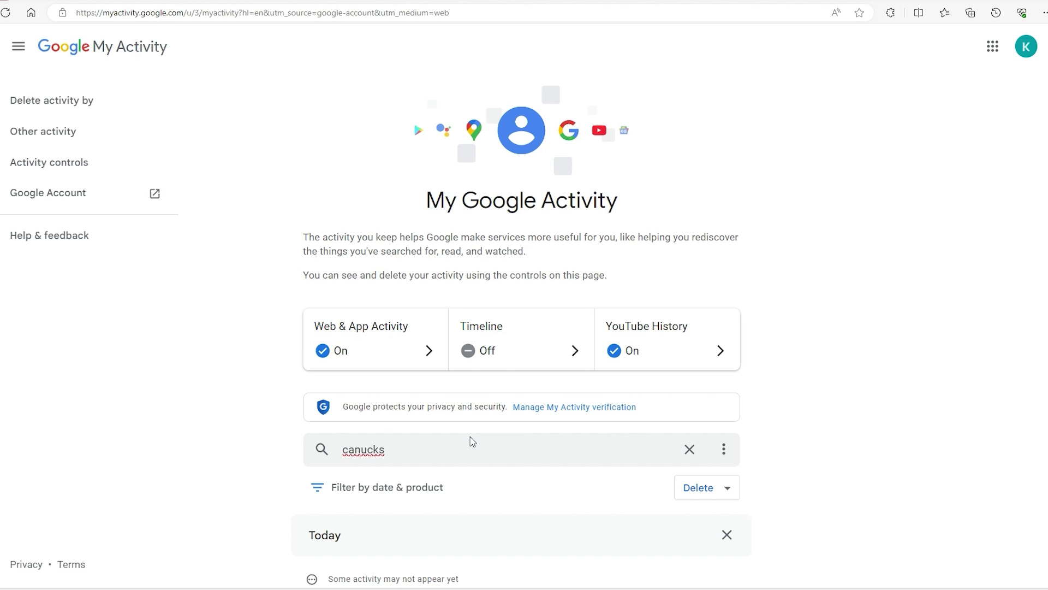
key("Return")
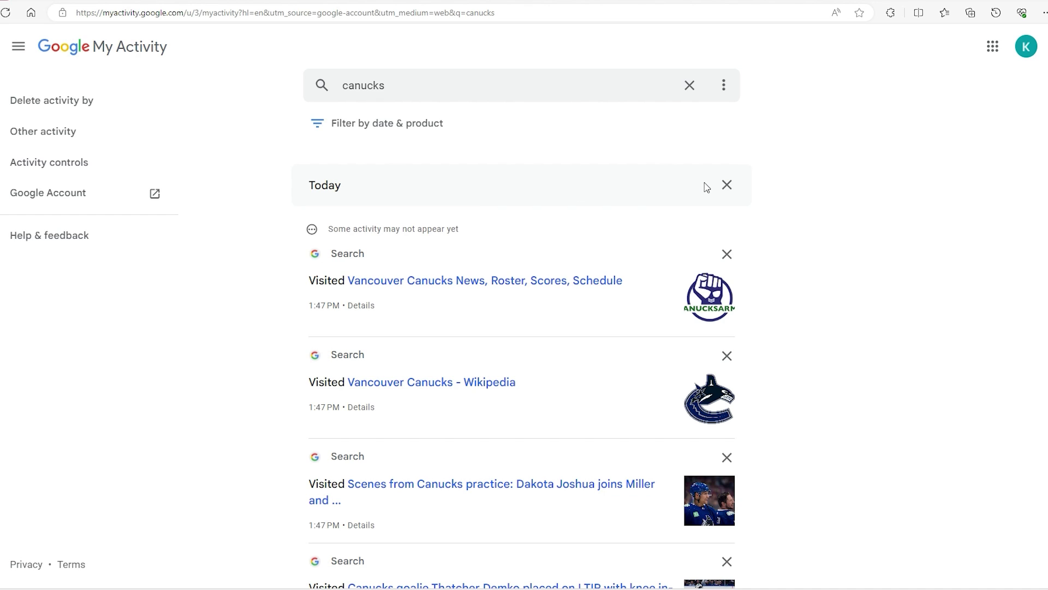
left_click(727, 356)
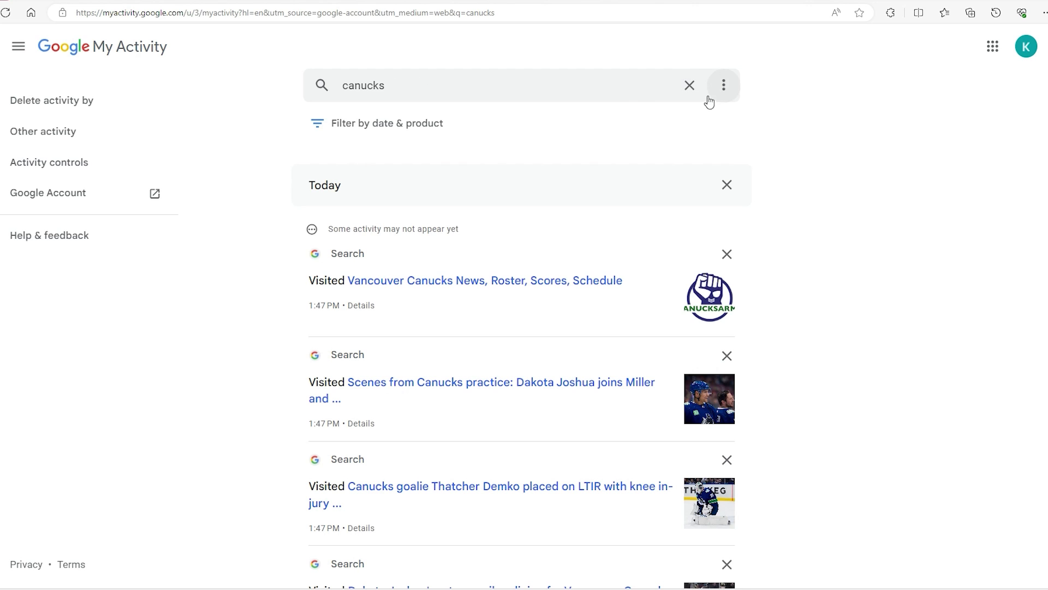
left_click(690, 87)
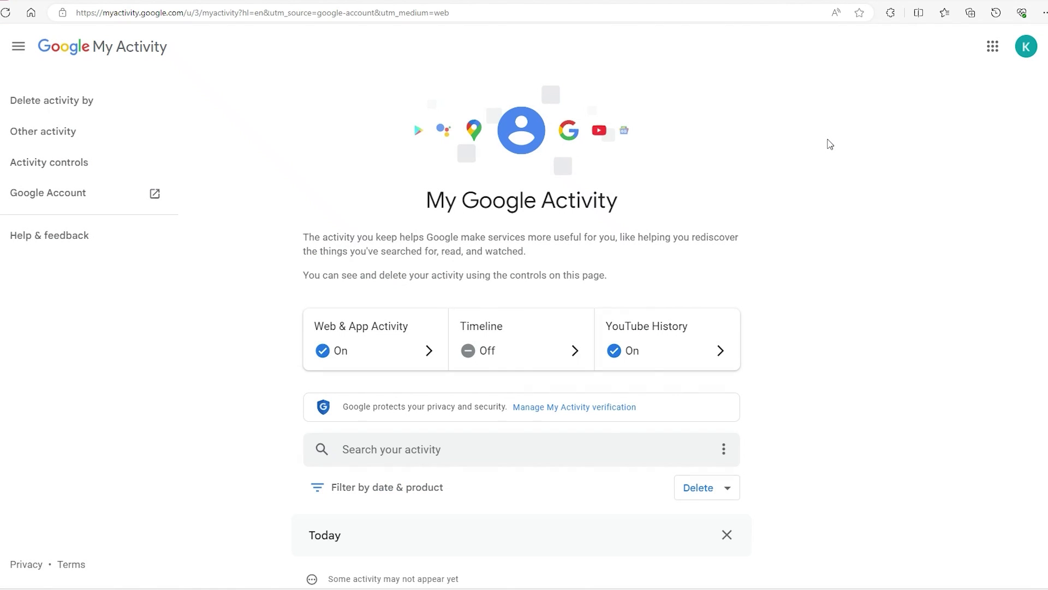
Go back and open the Web & App Activity controls, reviewing the Turn off and Auto-delete options unchanged.
key("alt+Left")
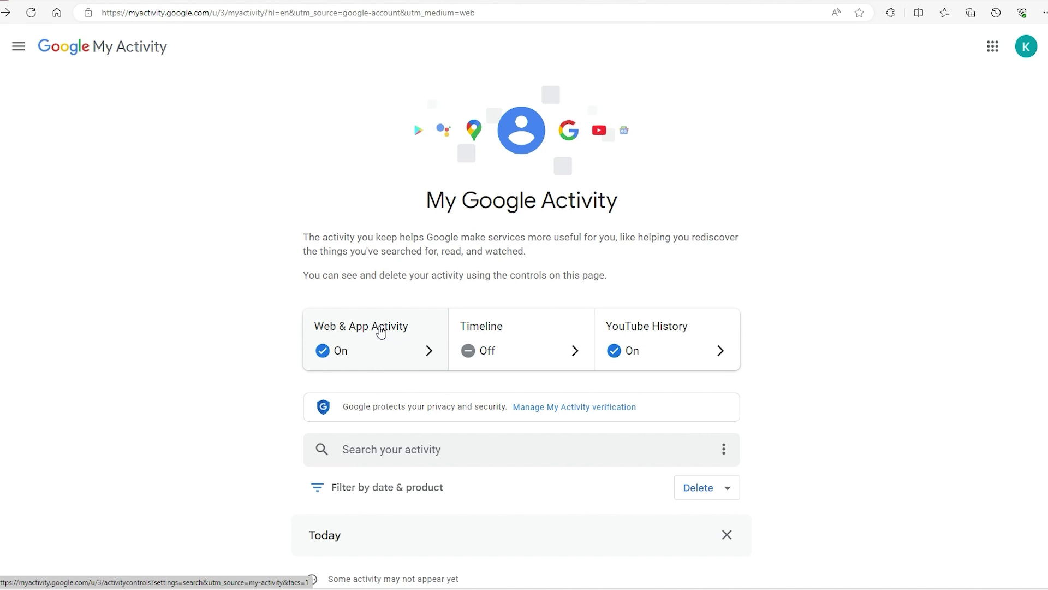
left_click(381, 332)
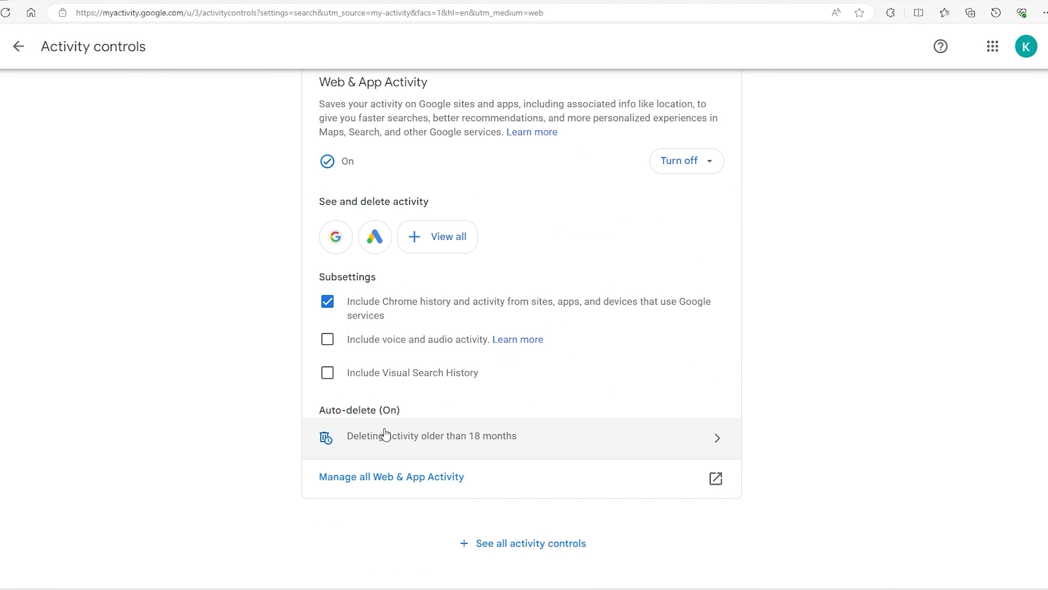
scroll(386, 430, "up", 4)
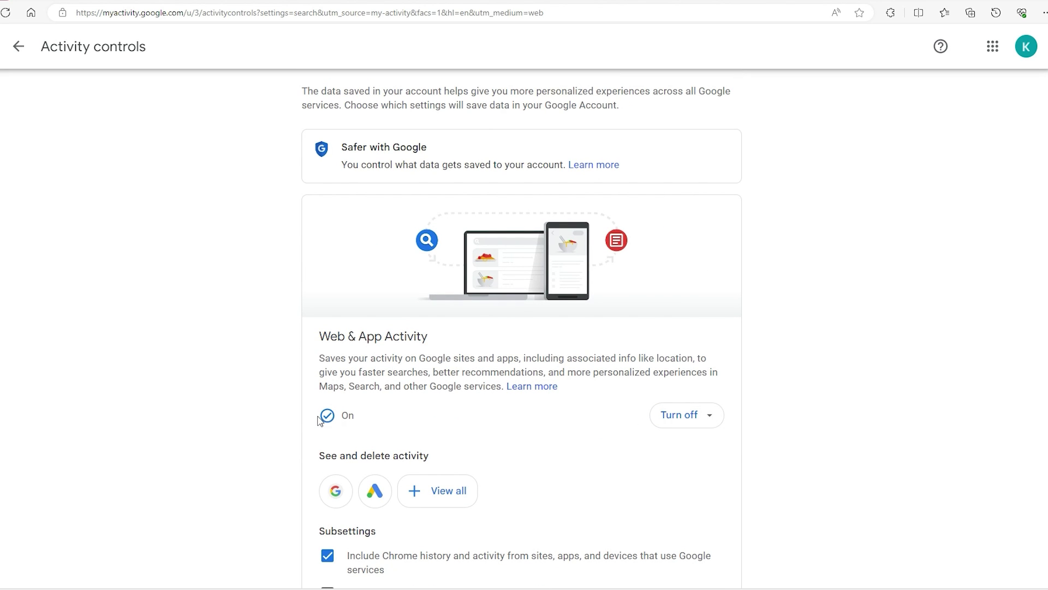
left_click(666, 417)
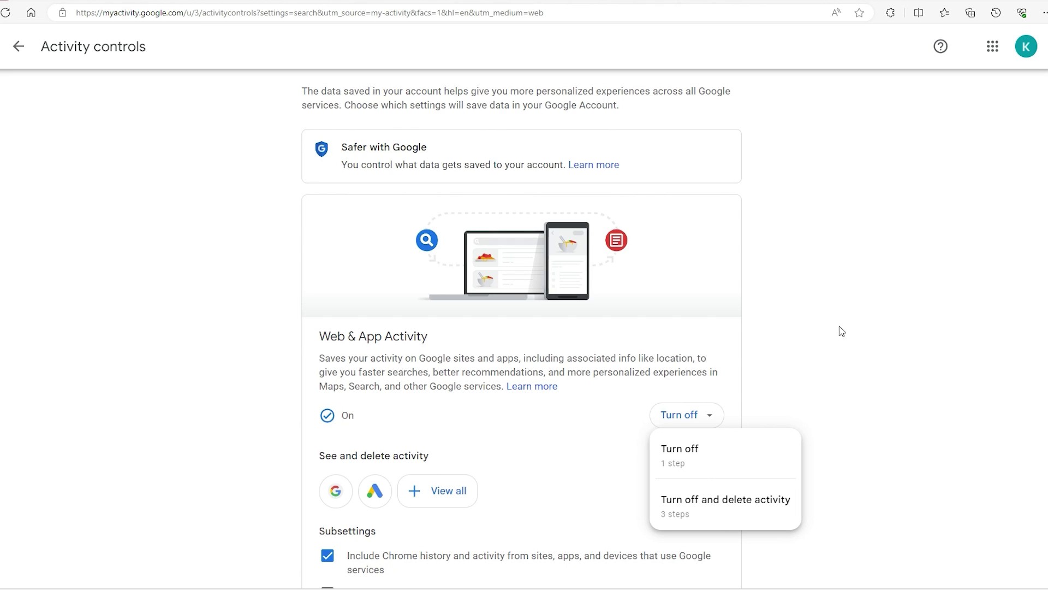
left_click(615, 290)
scroll(601, 290, "down", 4)
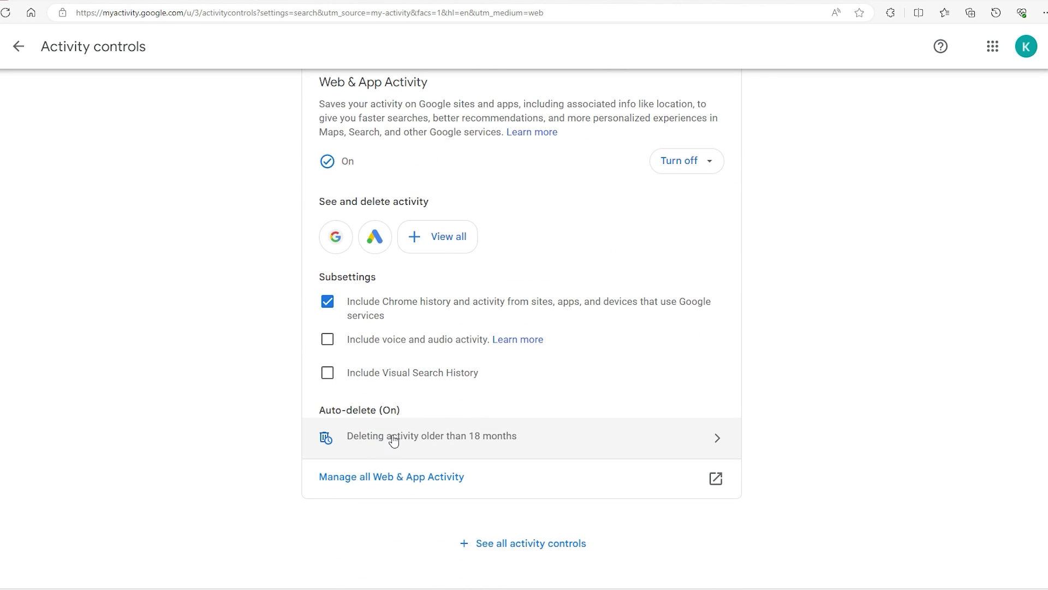
Keep the Web & App Activity auto-delete period at 18 months and confirm the saved preference.
left_click(430, 440)
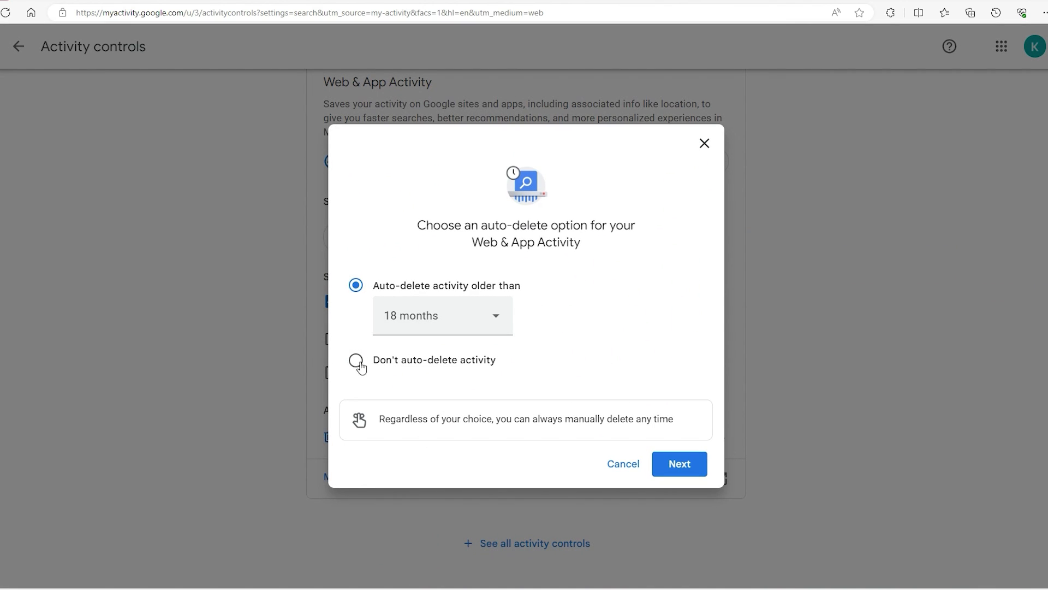
left_click(480, 319)
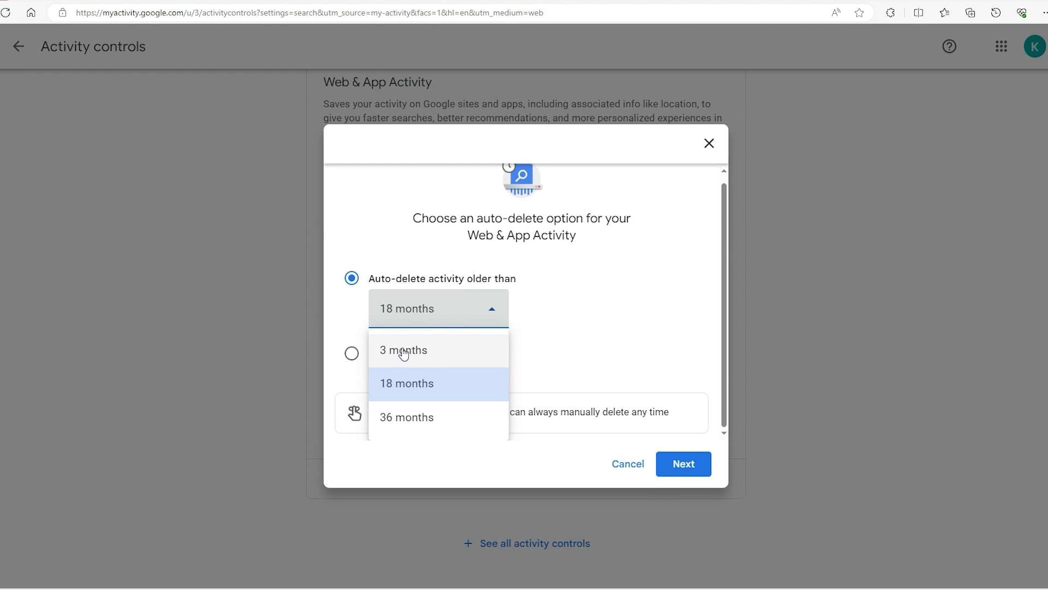
left_click(566, 352)
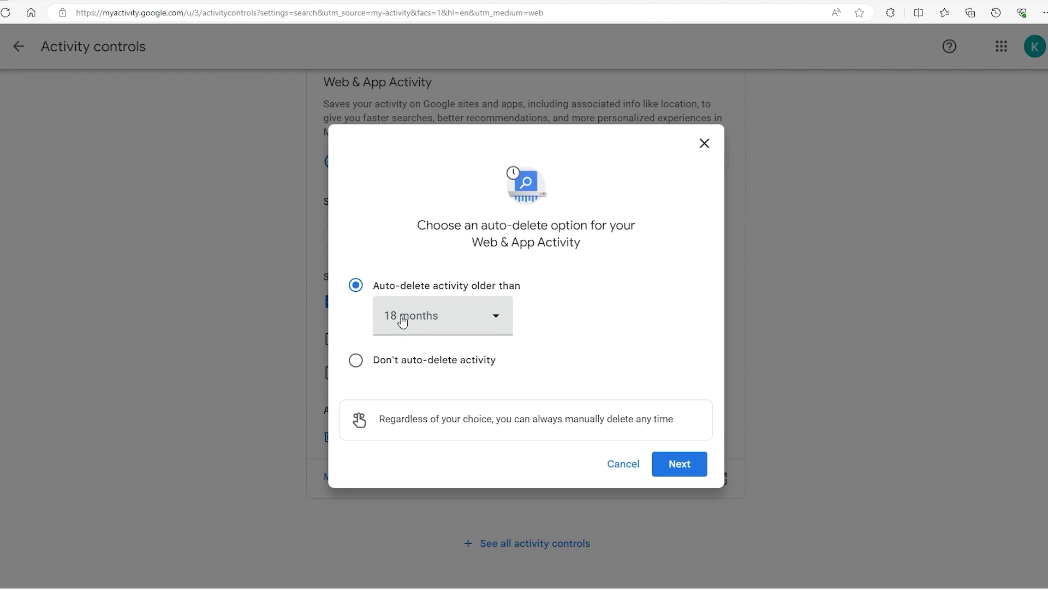
left_click(683, 463)
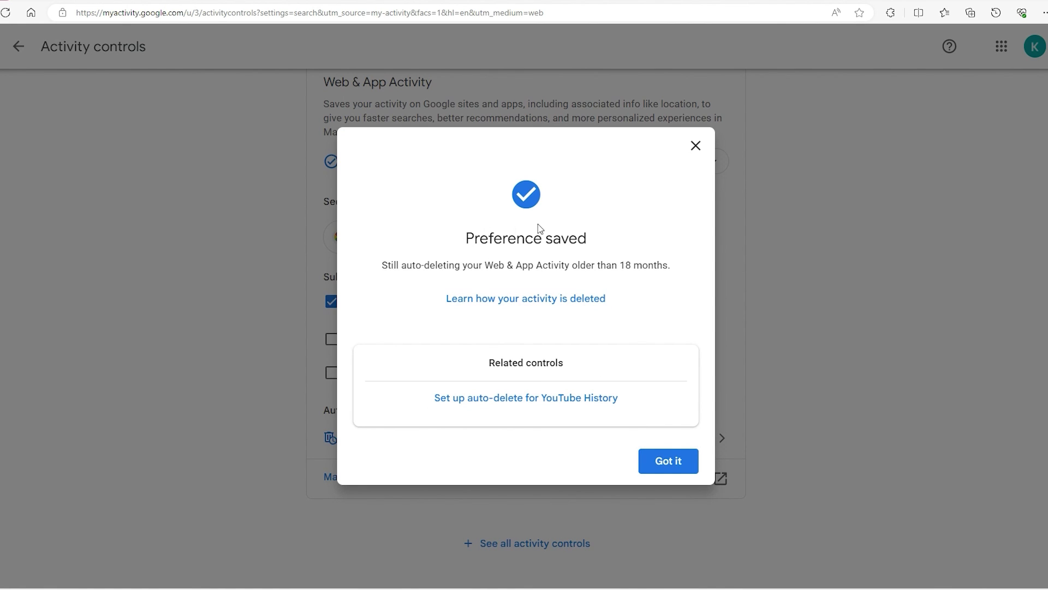
left_click(675, 464)
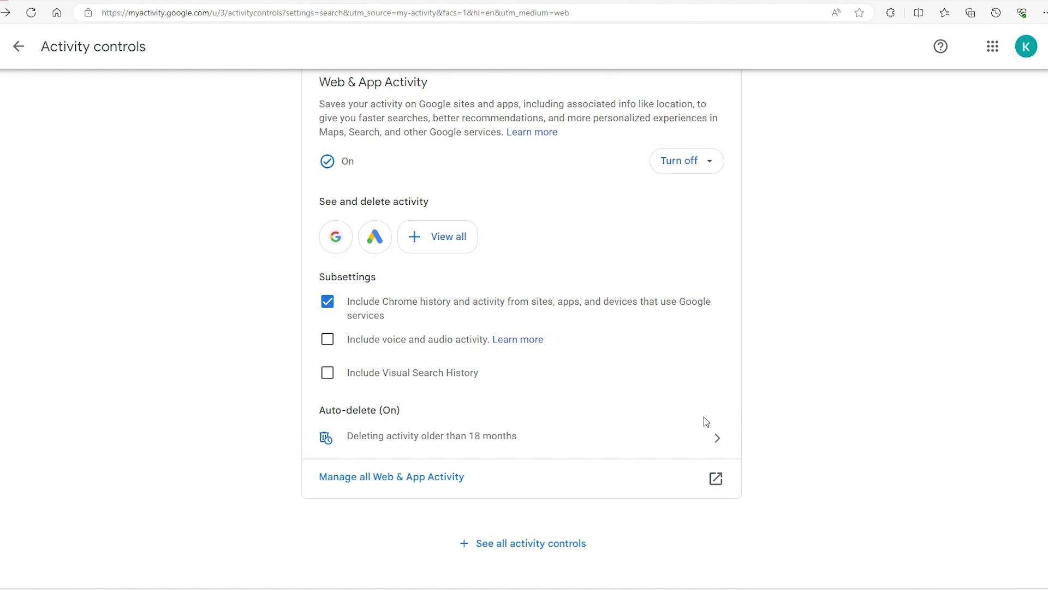
scroll(816, 327, "up", 1)
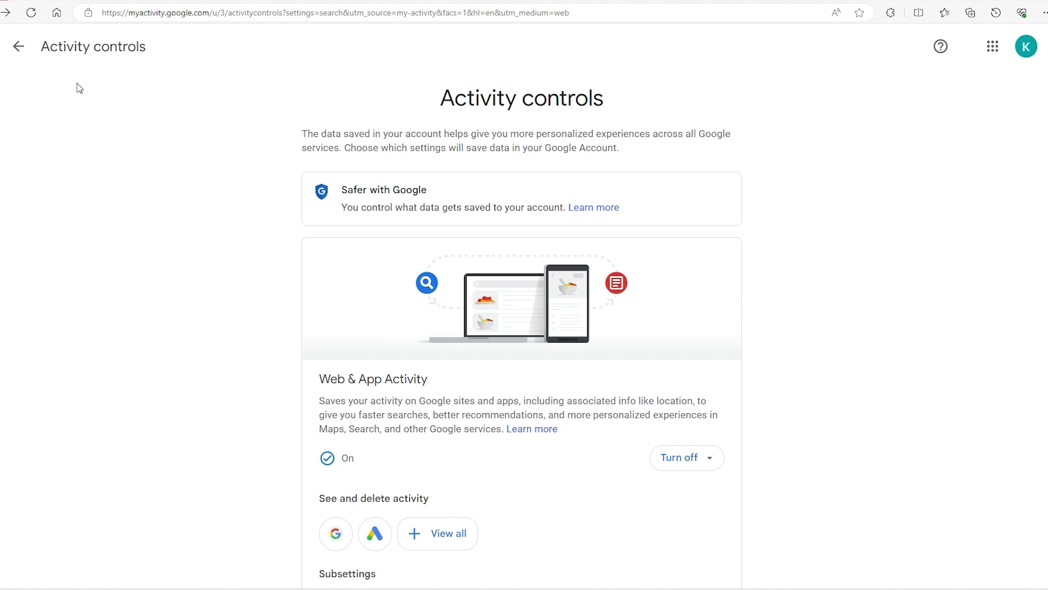
Leave Activity controls and return to the My Google Activity overview.
left_click(18, 48)
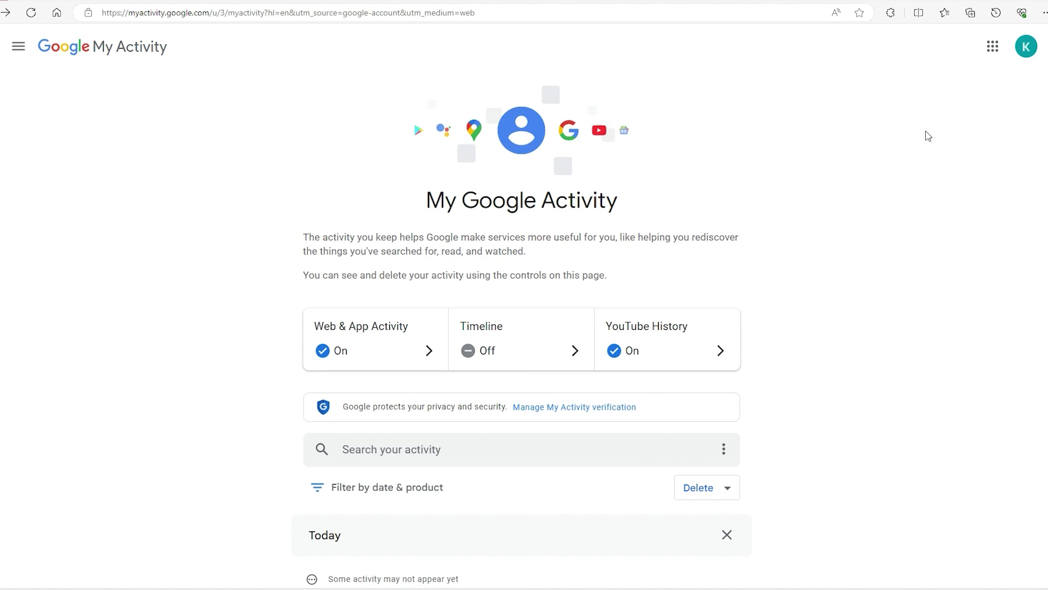
Permanently delete all-time activity for Ads, Search and YouTube.
left_click(699, 490)
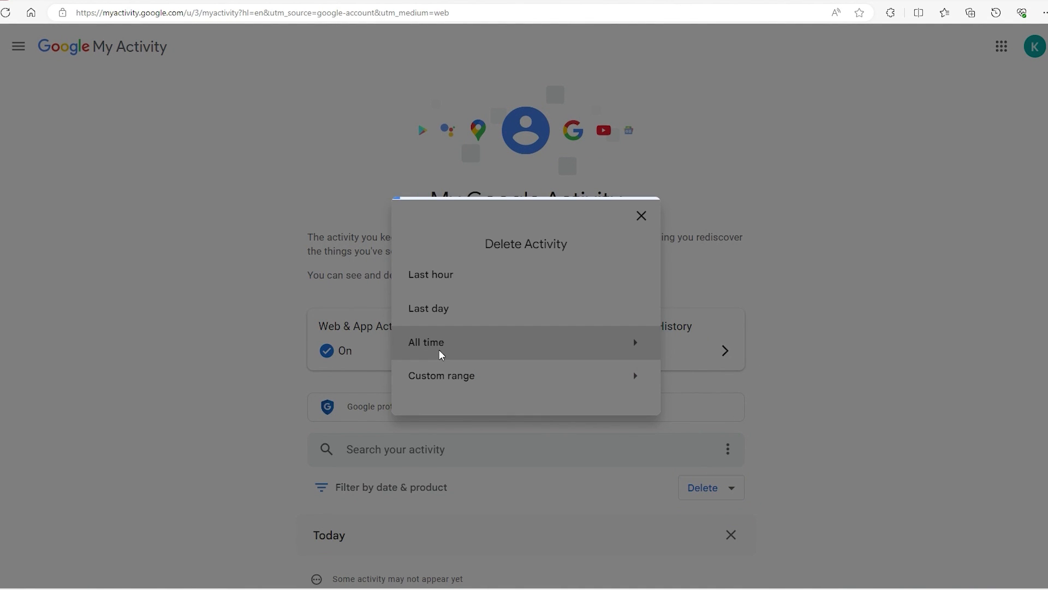
left_click(442, 353)
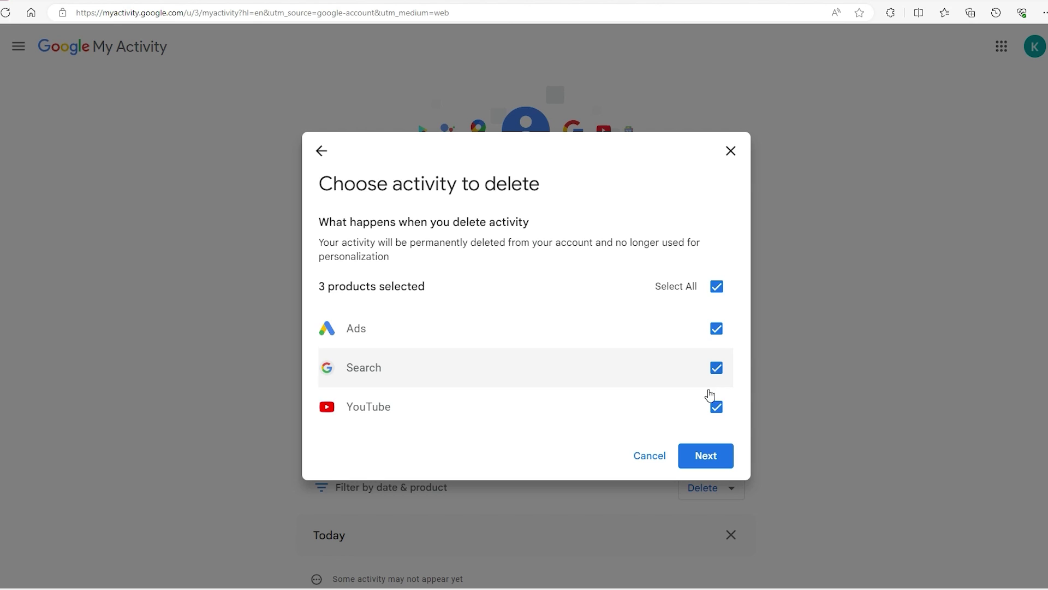
left_click(712, 455)
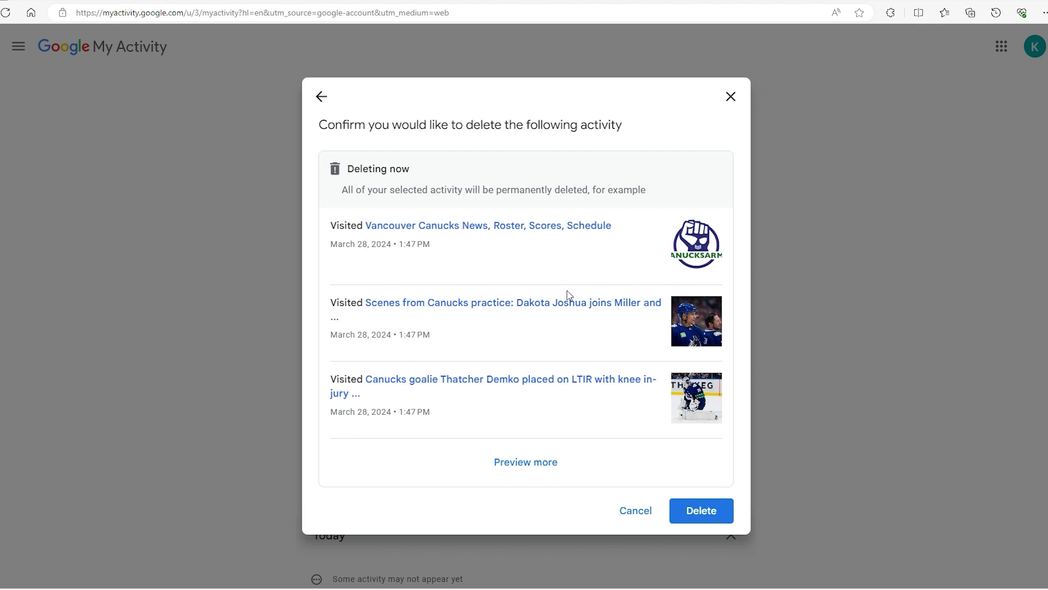
left_click(717, 516)
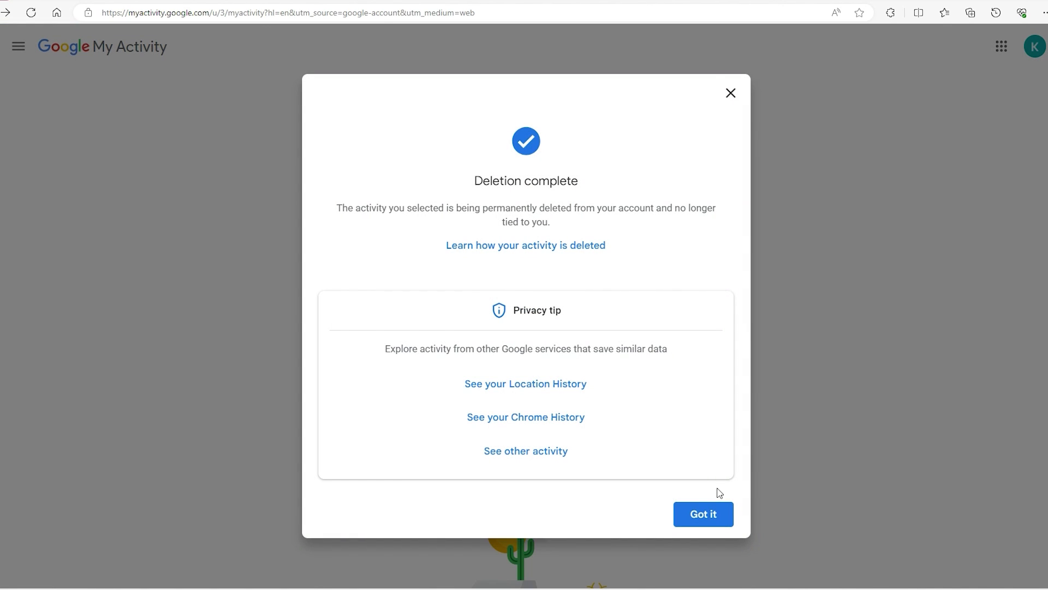
left_click(703, 522)
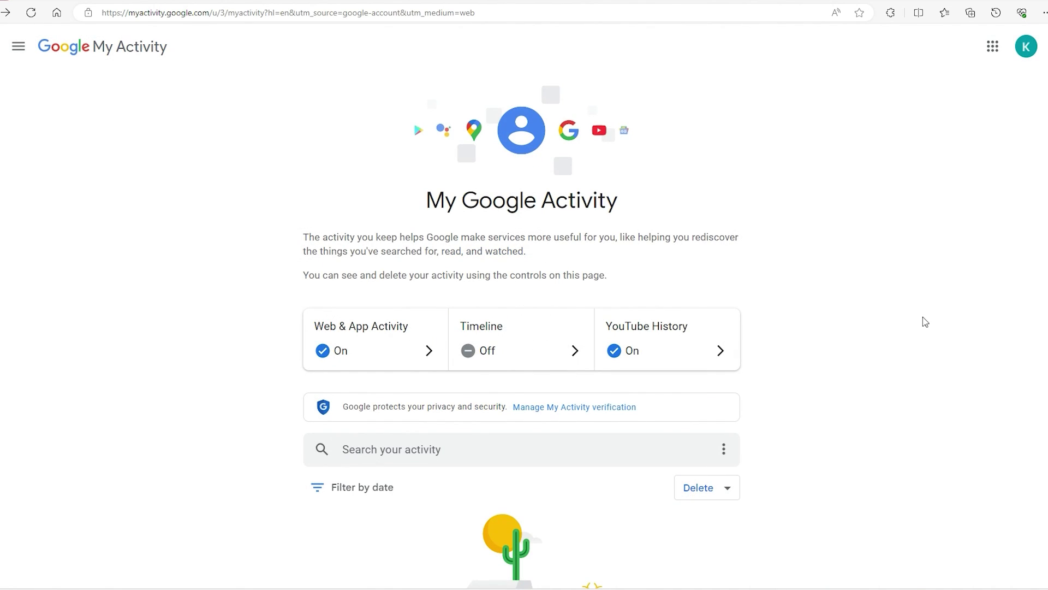
scroll(844, 326, "down", 2)
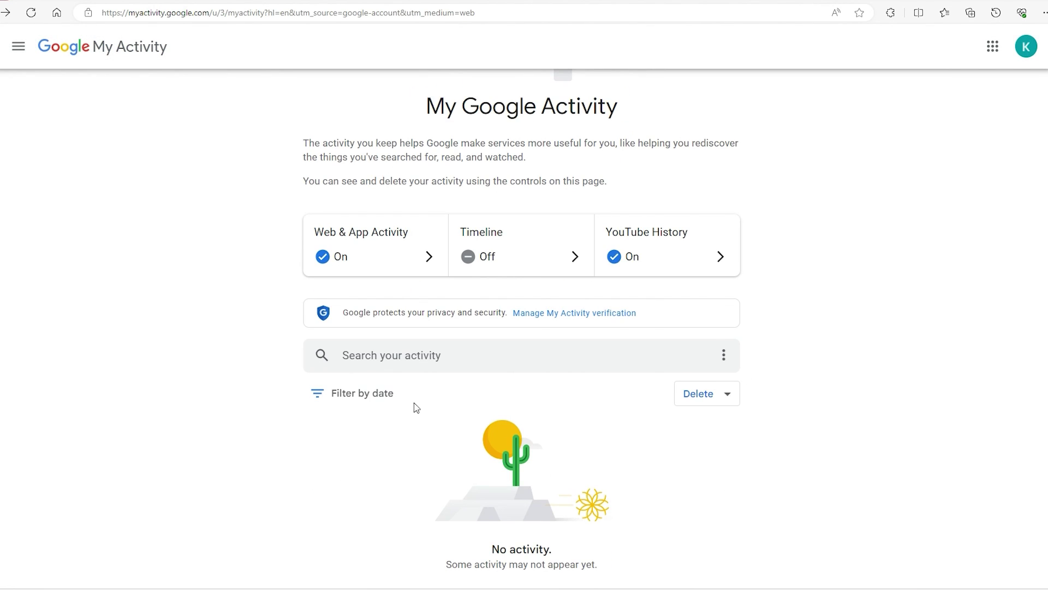
scroll(922, 255, "up", 2)
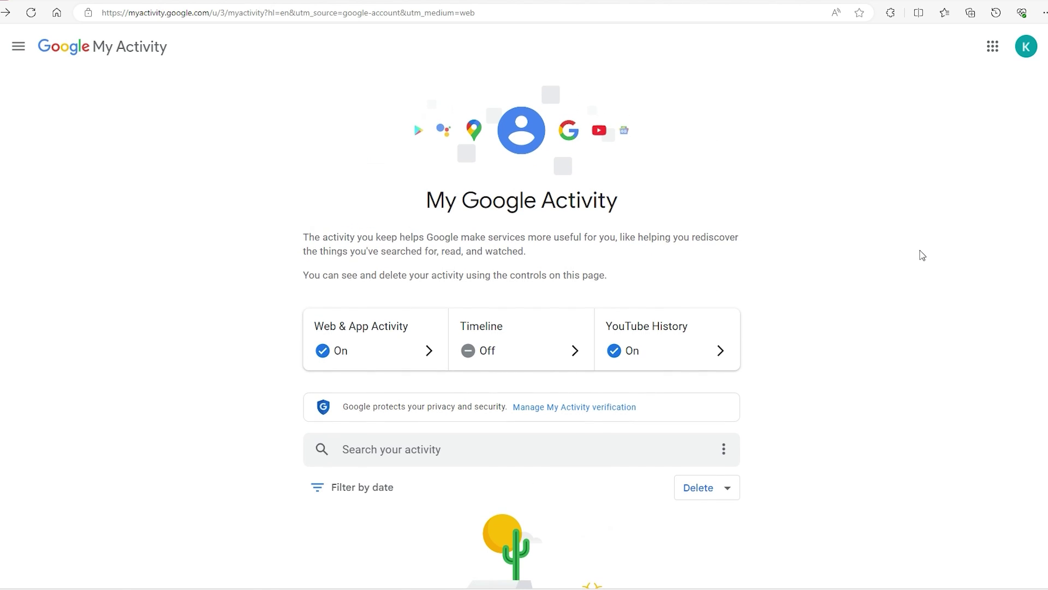